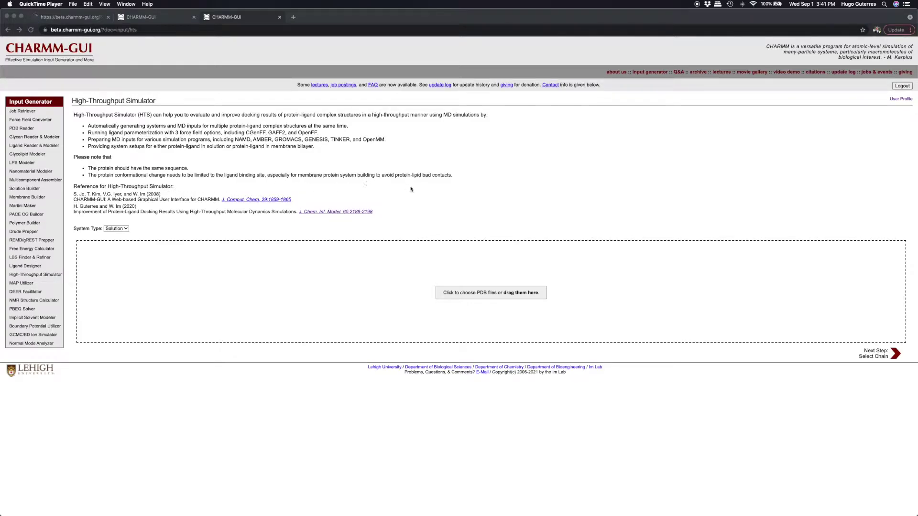
Step: Set the High-Throughput Simulator system type to Bilayer
{"action": "left_click", "coordinate": [126, 231]}
{"action": "left_click", "coordinate": [124, 229]}
{"action": "left_click", "coordinate": [116, 235]}
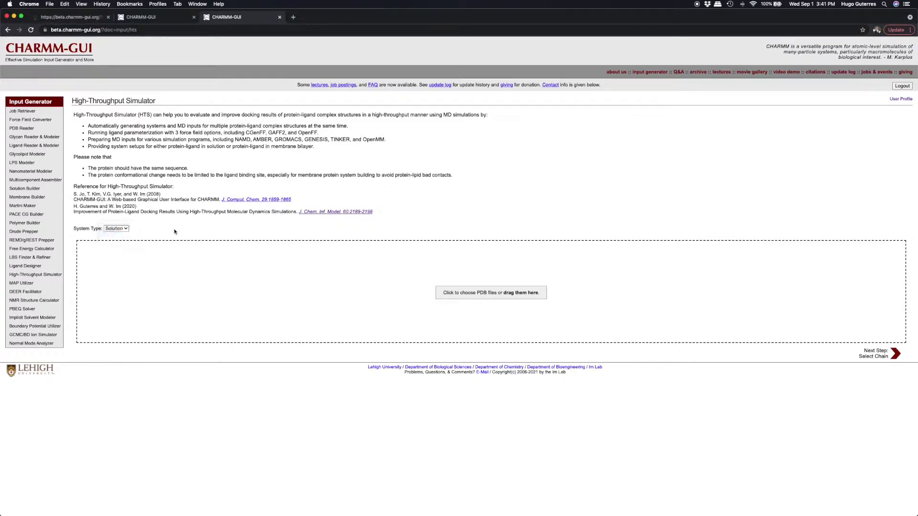
Step: Upload complex1.pdb through complex5.pdb from the gpcr/original folder
{"action": "left_click", "coordinate": [472, 294]}
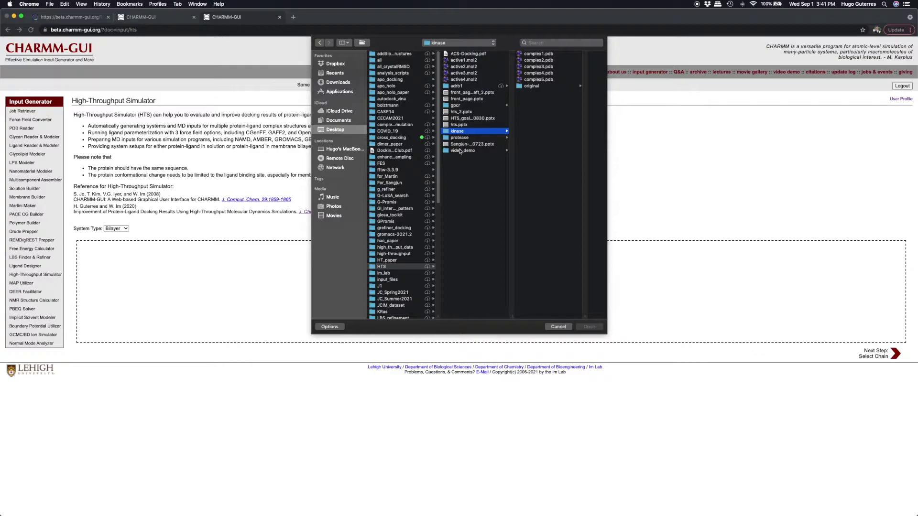
{"action": "left_click", "coordinate": [460, 106]}
{"action": "left_click", "coordinate": [542, 80]}
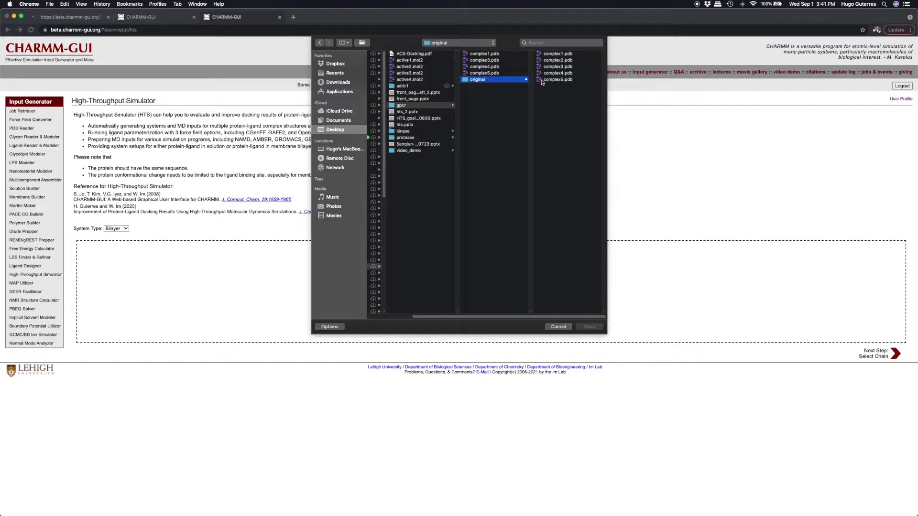
{"action": "left_click", "coordinate": [562, 54]}
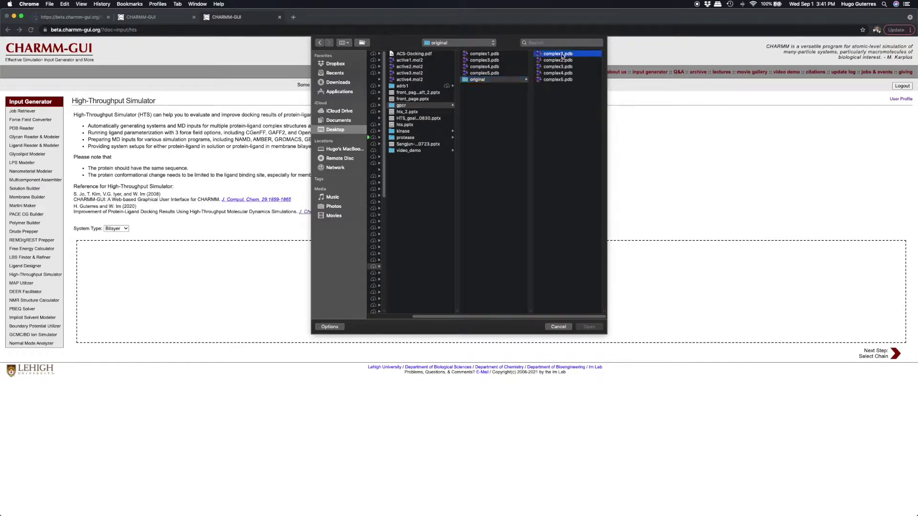
{"action": "left_click_drag", "start_coordinate": [490, 53], "coordinate": [474, 81]}
{"action": "left_click", "coordinate": [589, 326]}
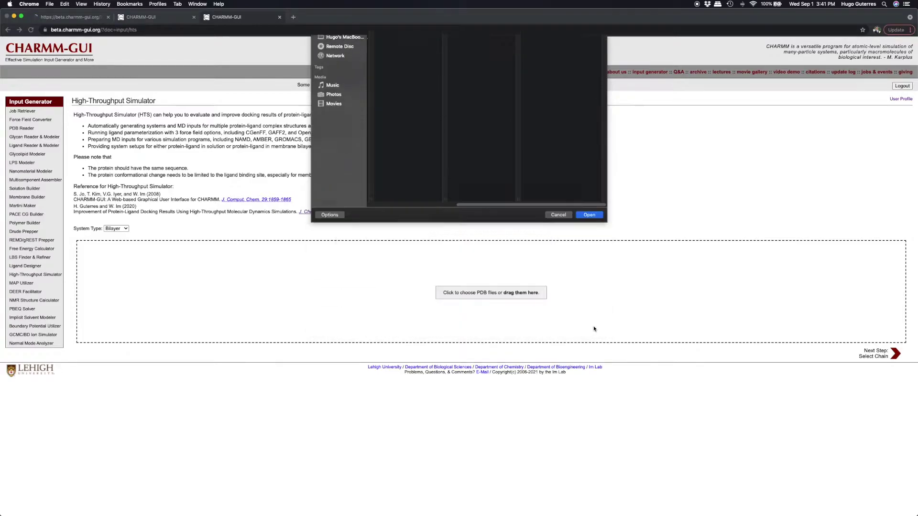
Step: Keep both protein and hetero chains selected and advance to PDB manipulation options
{"action": "left_click", "coordinate": [896, 354]}
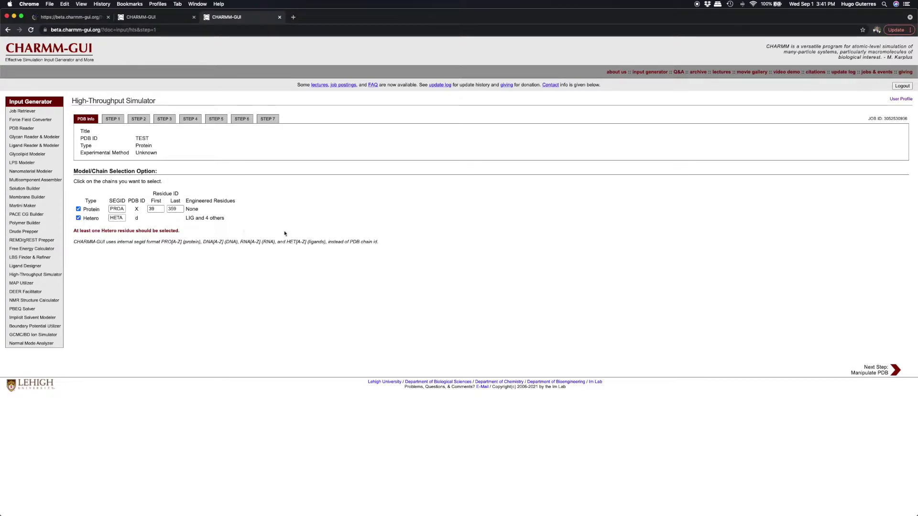
{"action": "left_click", "coordinate": [895, 370]}
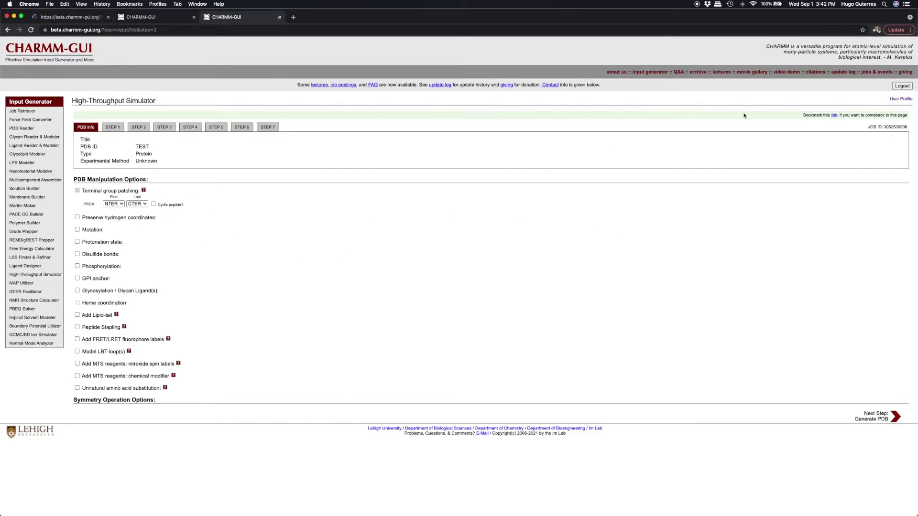
{"action": "left_click", "coordinate": [162, 18]}
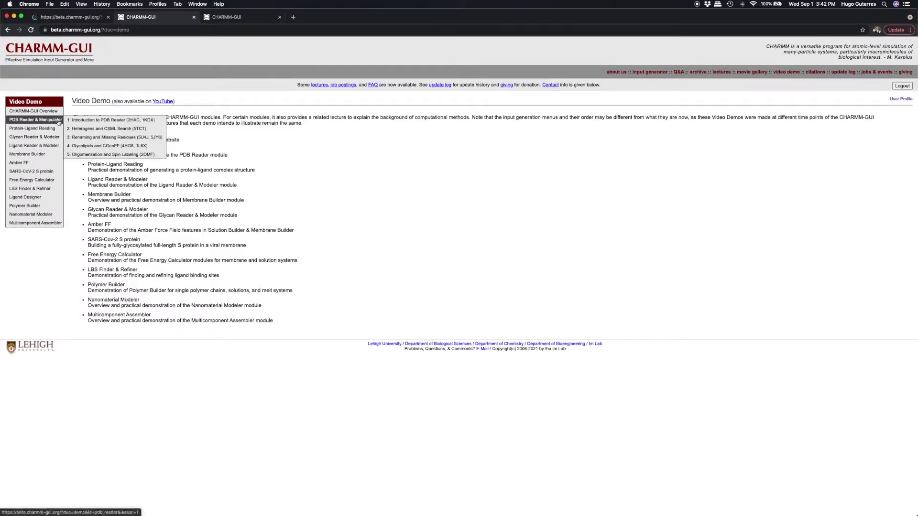
Step: Submit the default PDB manipulation options so CHARMM generates the PDB
{"action": "left_click", "coordinate": [231, 16]}
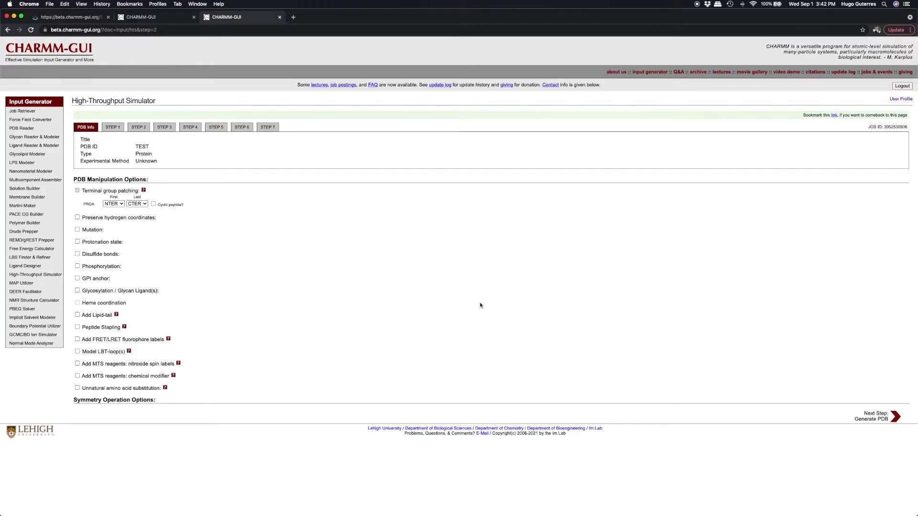
{"action": "left_click", "coordinate": [895, 416]}
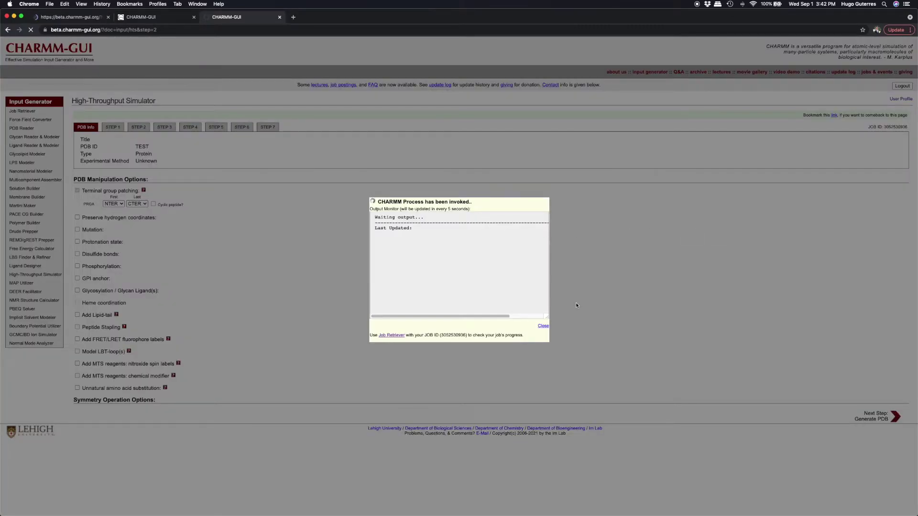
{"action": "left_click", "coordinate": [898, 99]}
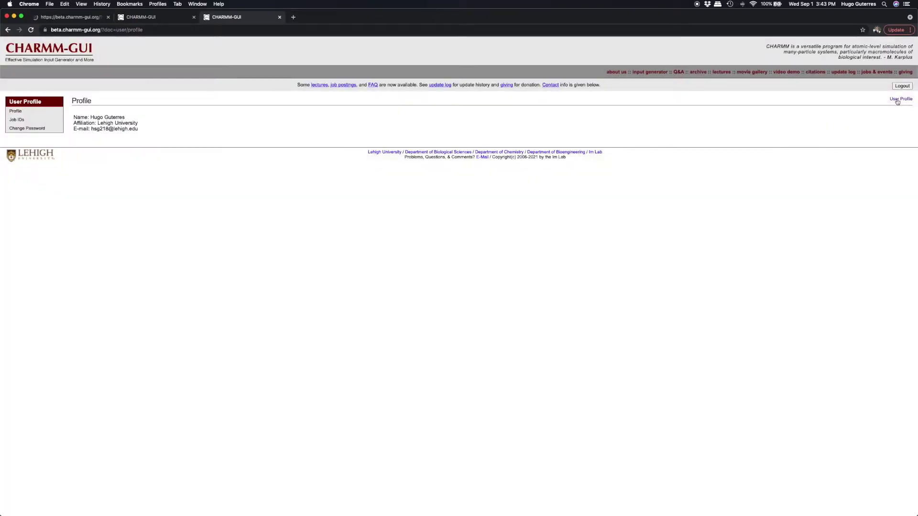
Step: Reopen an earlier bilayer job from the Job IDs list at its saved step
{"action": "left_click", "coordinate": [16, 119]}
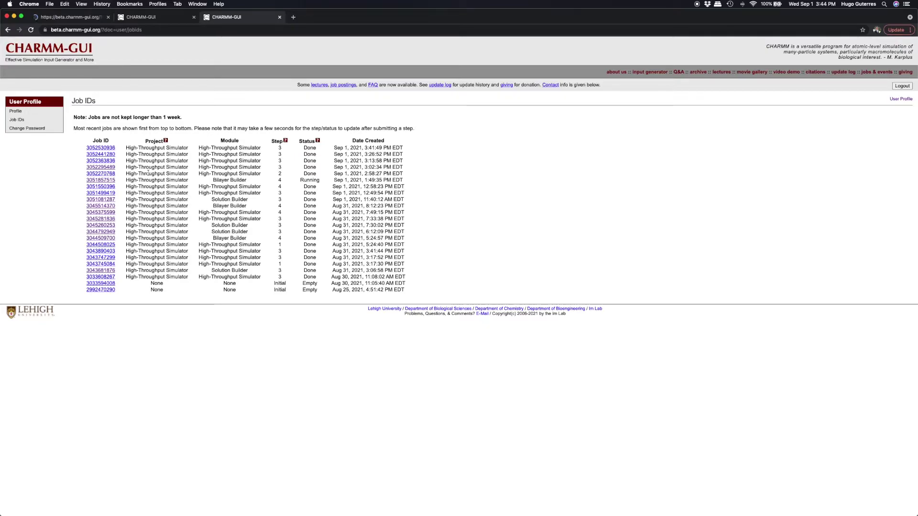
{"action": "left_click", "coordinate": [112, 181]}
{"action": "left_click", "coordinate": [187, 190]}
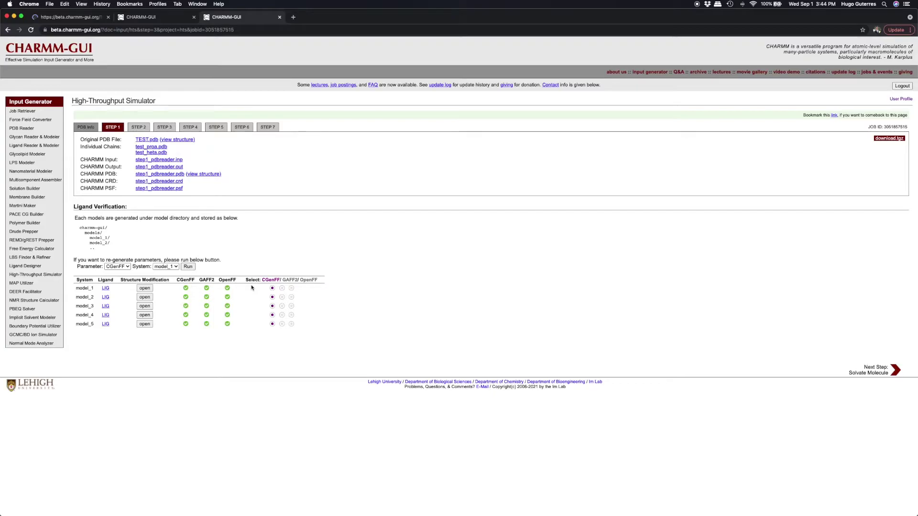
Step: Keep CGenFF parameters for all five models, check model_1's ligand, and submit verification
{"action": "left_click", "coordinate": [289, 280]}
{"action": "left_click", "coordinate": [308, 280]}
{"action": "left_click", "coordinate": [271, 279]}
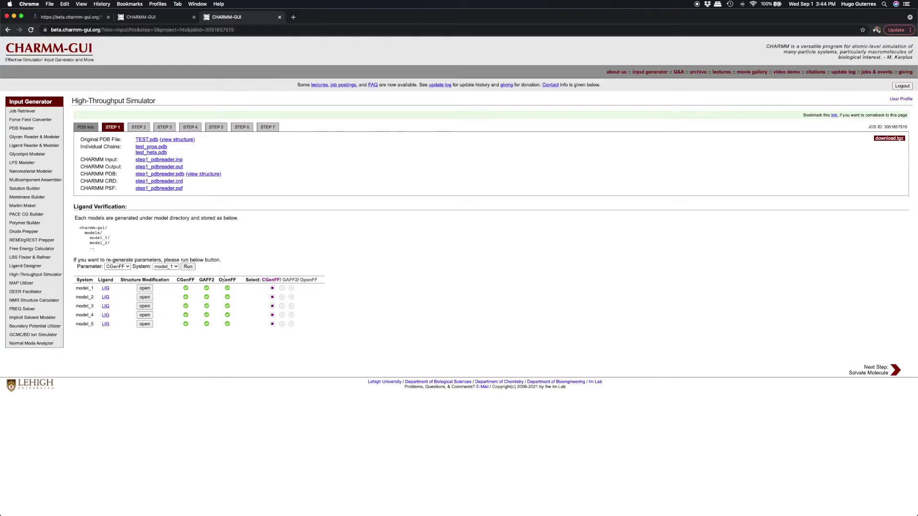
{"action": "left_click", "coordinate": [146, 290]}
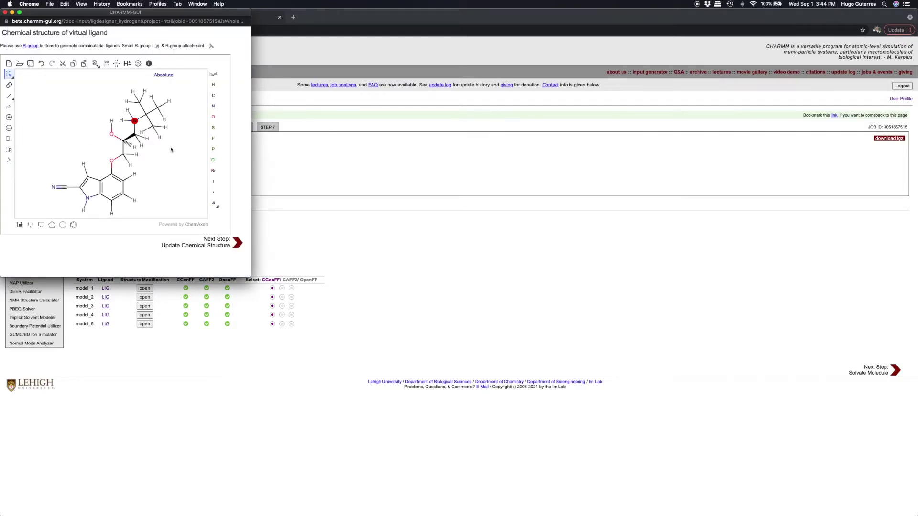
{"action": "left_click", "coordinate": [5, 12]}
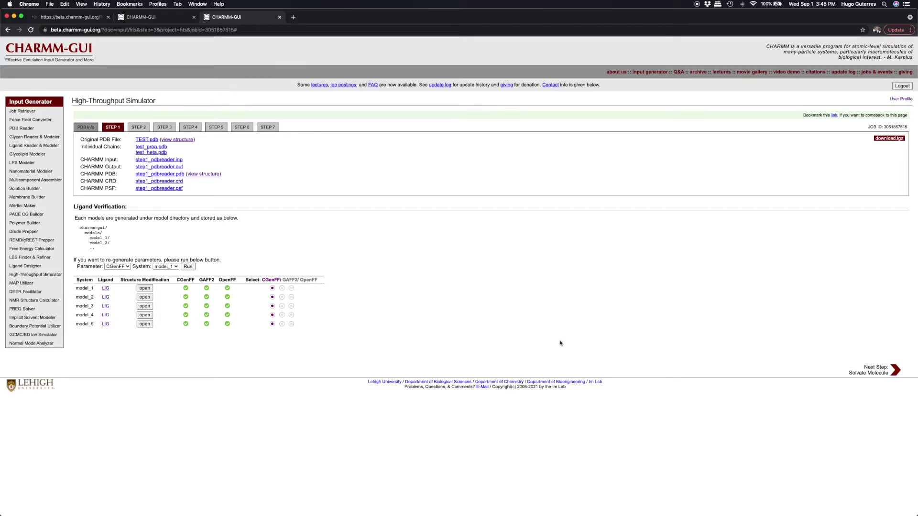
{"action": "left_click", "coordinate": [894, 370]}
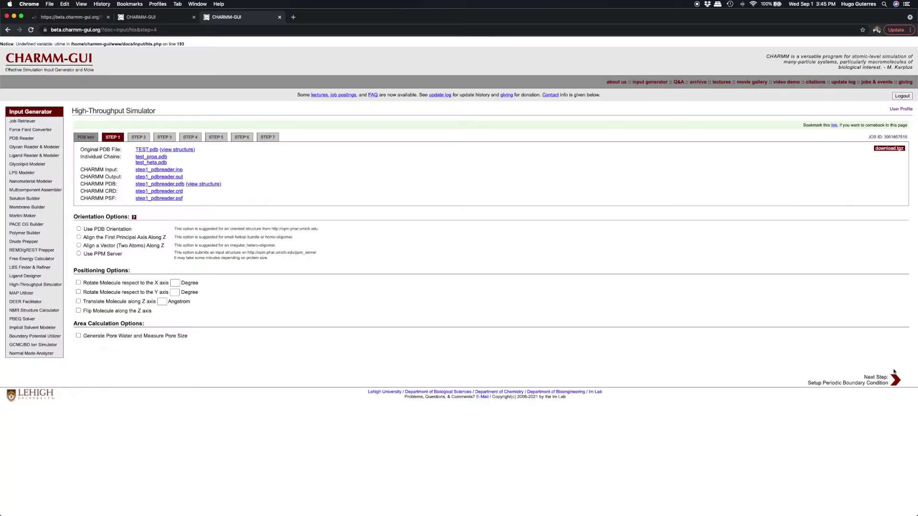
Step: Orient chain PROA with the PPM Server and submit the orientation options
{"action": "left_click", "coordinate": [79, 253]}
{"action": "left_click", "coordinate": [894, 381]}
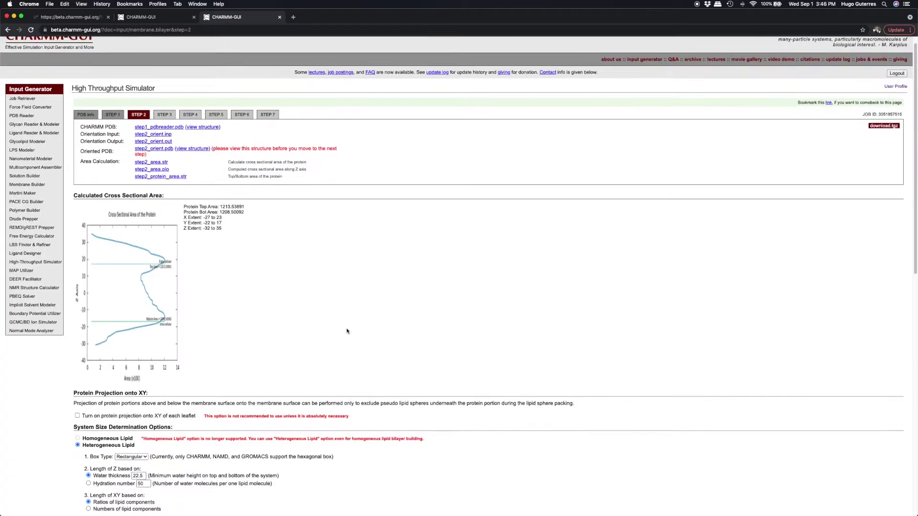
{"action": "scroll", "coordinate": [347, 331], "scroll_direction": "down", "scroll_amount": 5}
Step: Build an XY length 80 pure POPC bilayer (ratio 1 each leaflet, 76/77 lipids) and submit
{"action": "left_click", "coordinate": [140, 265]}
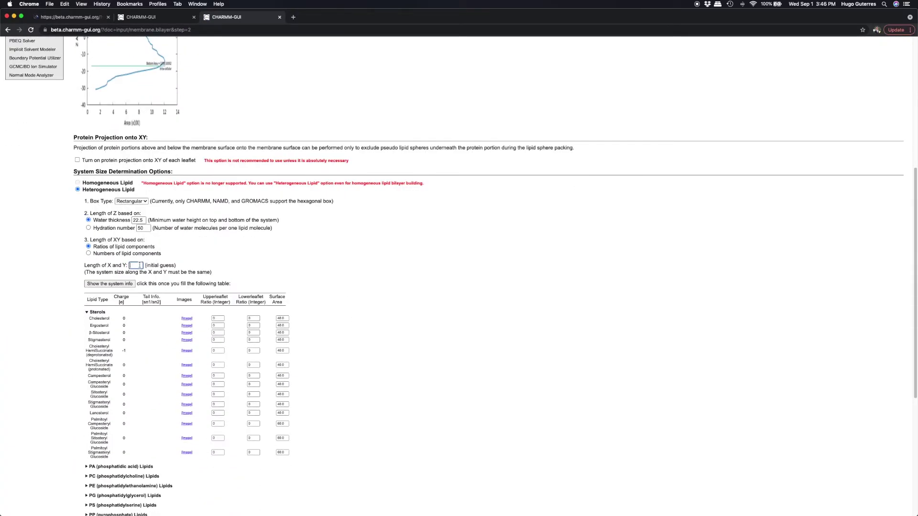
{"action": "left_click", "coordinate": [269, 280]}
{"action": "scroll", "coordinate": [268, 280], "scroll_direction": "down", "scroll_amount": 3}
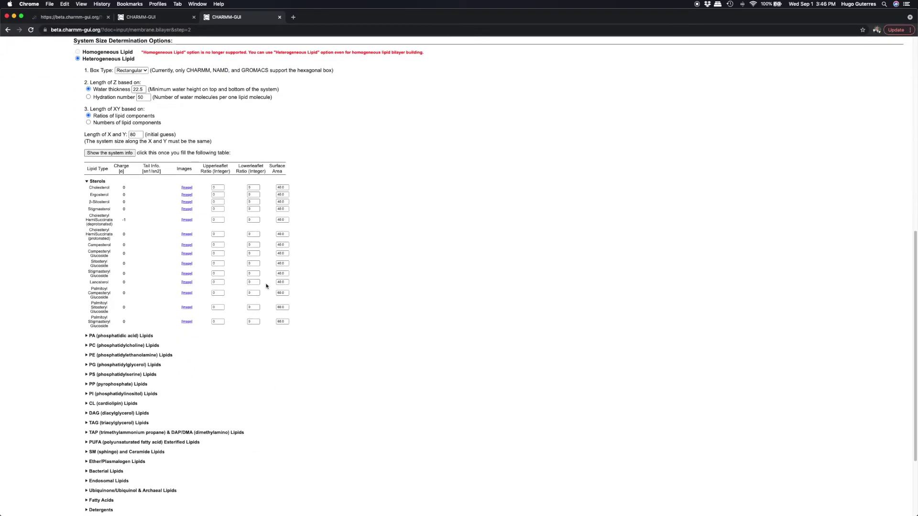
{"action": "left_click", "coordinate": [87, 346]}
{"action": "scroll", "coordinate": [106, 372], "scroll_direction": "down", "scroll_amount": 1}
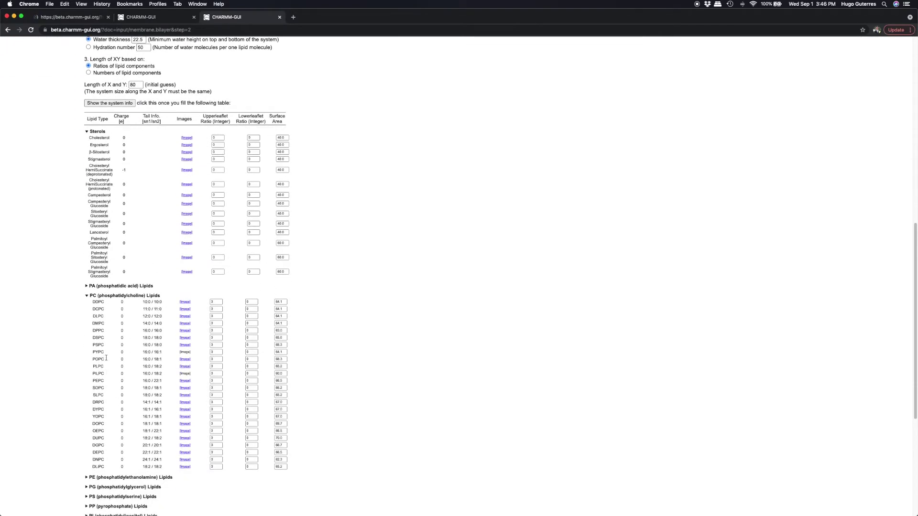
{"action": "left_click", "coordinate": [217, 359]}
{"action": "key", "text": "Tab"}
{"action": "type", "text": "1"}
{"action": "left_click", "coordinate": [115, 103]}
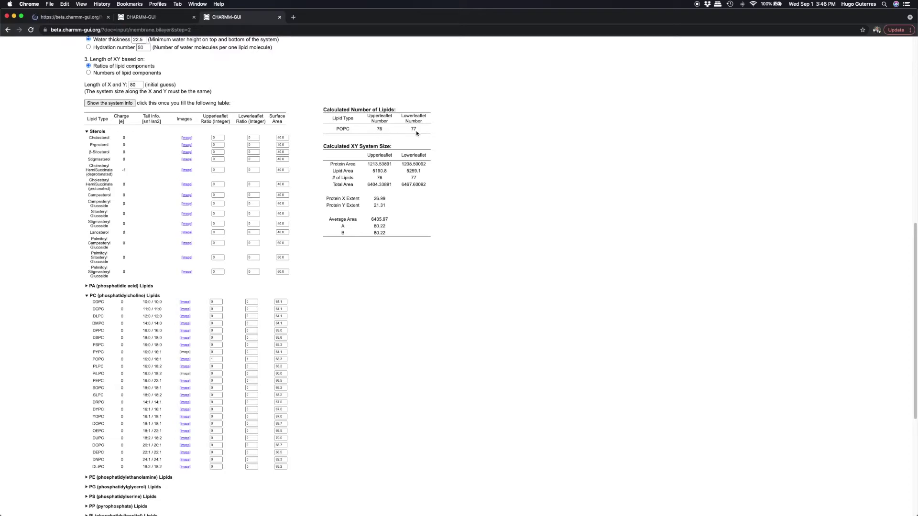
{"action": "scroll", "coordinate": [440, 290], "scroll_direction": "down", "scroll_amount": 5}
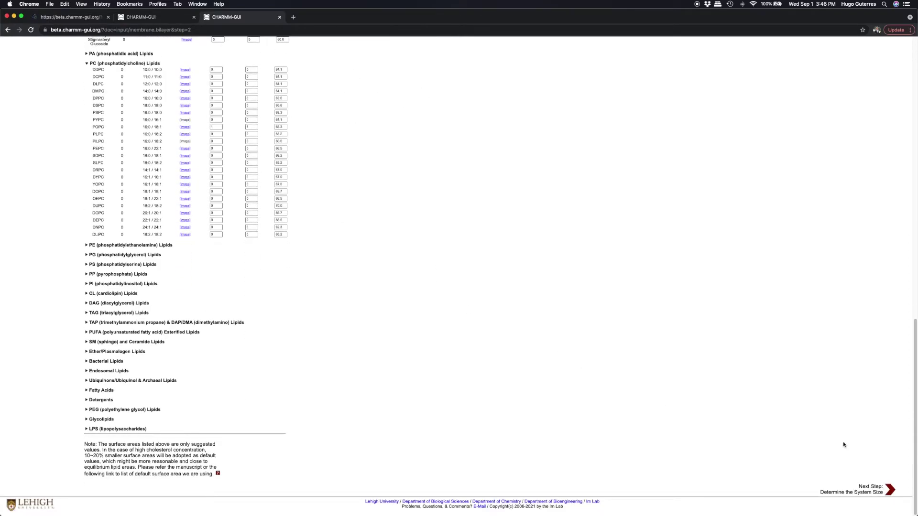
{"action": "left_click", "coordinate": [891, 490]}
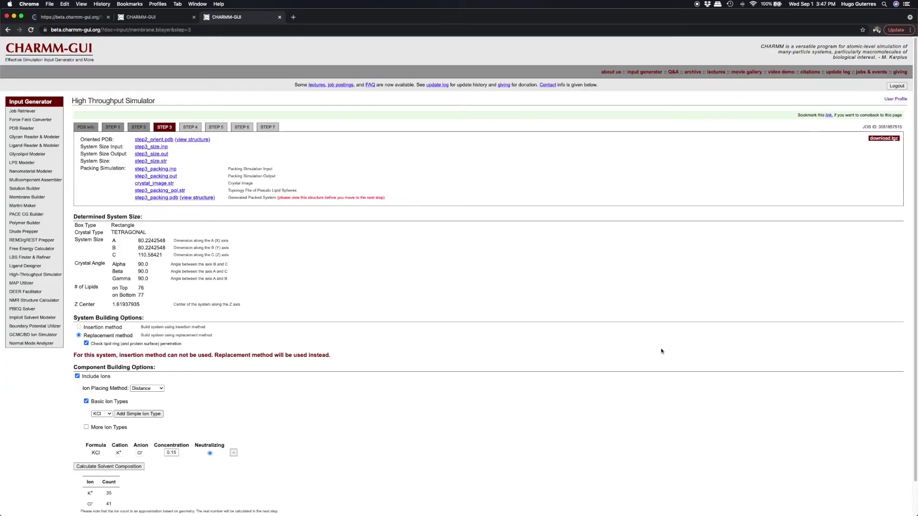
Step: Build the components with 0.15 KCl by replacement, then proceed to assembly
{"action": "scroll", "coordinate": [388, 359], "scroll_direction": "down", "scroll_amount": 2}
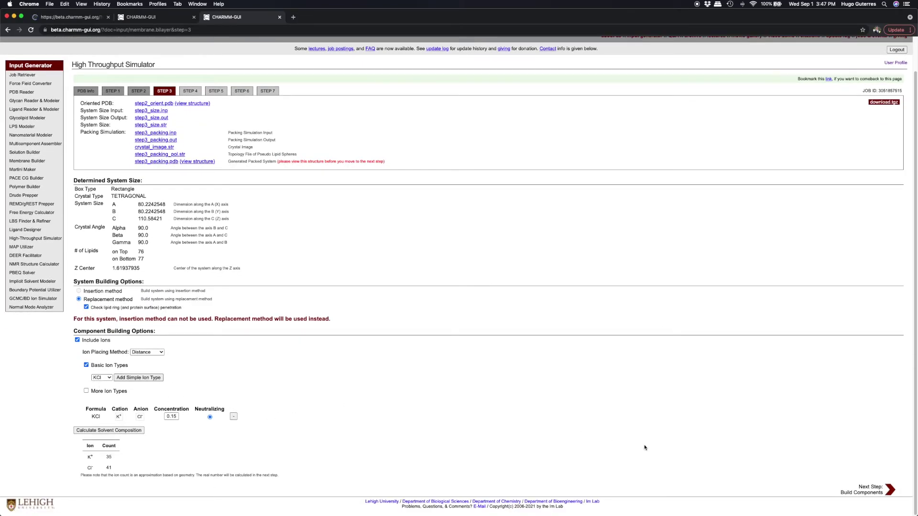
{"action": "left_click", "coordinate": [888, 488]}
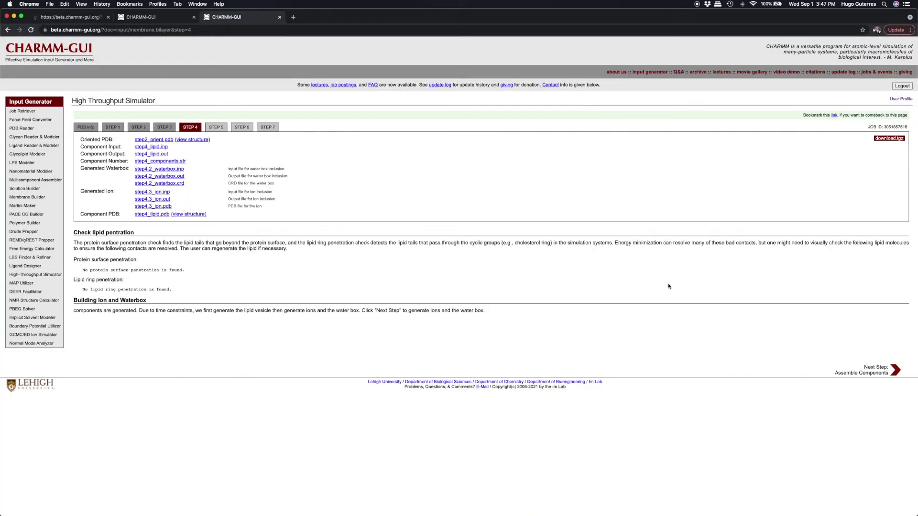
{"action": "left_click", "coordinate": [893, 372]}
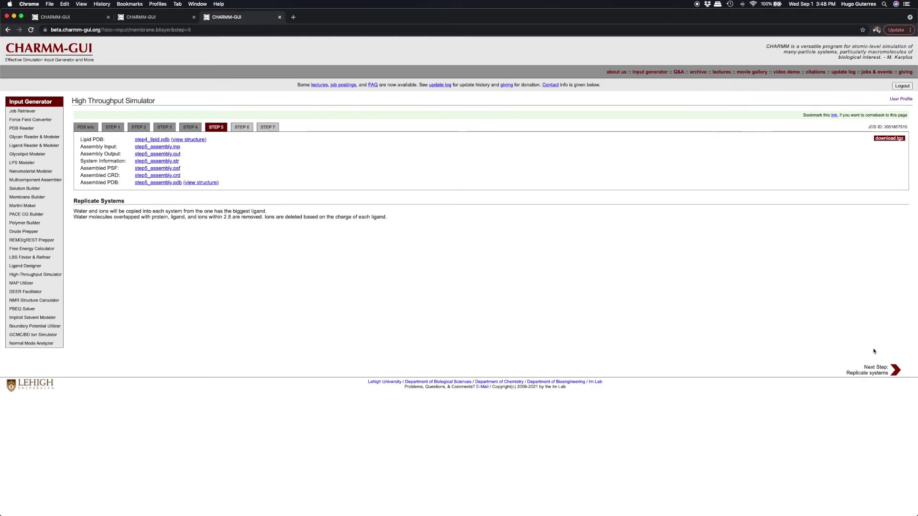
Step: Replicate the assembled system for all five complexes (65533 atoms, 13466 waters each)
{"action": "left_click", "coordinate": [878, 369]}
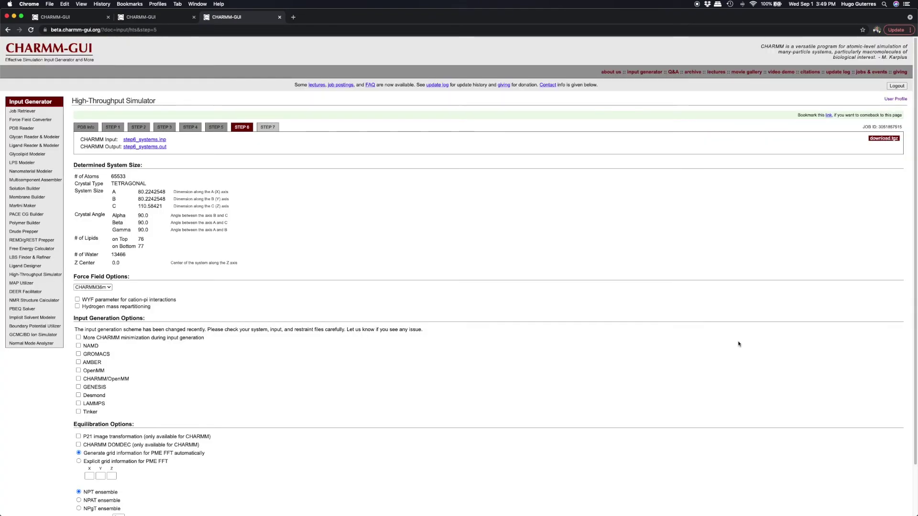
Step: Generate OpenMM equilibration and dynamics inputs with hydrogen mass repartitioning enabled
{"action": "scroll", "coordinate": [416, 280], "scroll_direction": "down", "scroll_amount": 3}
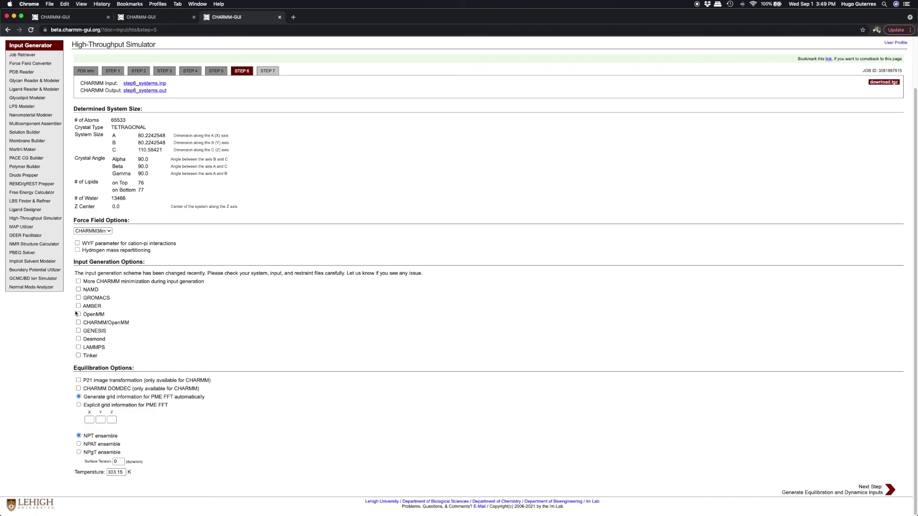
{"action": "left_click", "coordinate": [78, 314]}
{"action": "left_click", "coordinate": [77, 251]}
{"action": "left_click", "coordinate": [890, 490]}
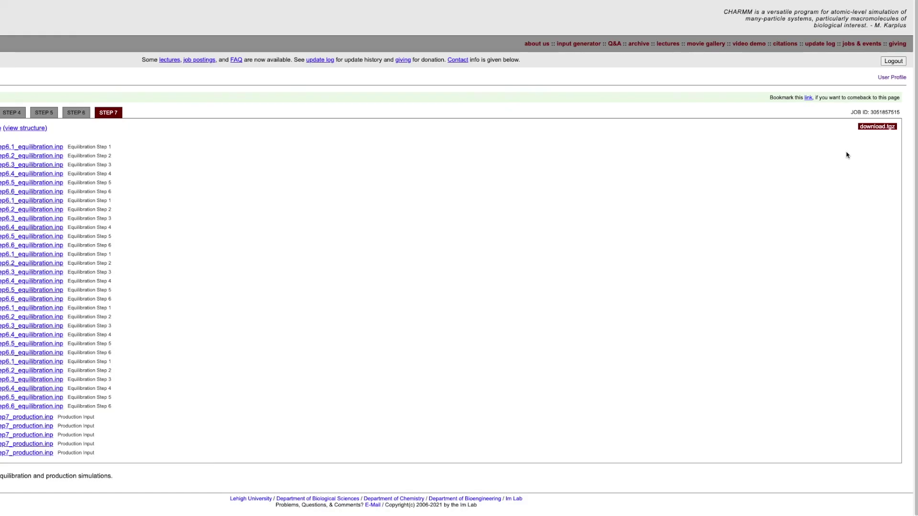
Step: Download download.tgz with the equilibration and production inputs for all five systems
{"action": "left_click", "coordinate": [872, 127]}
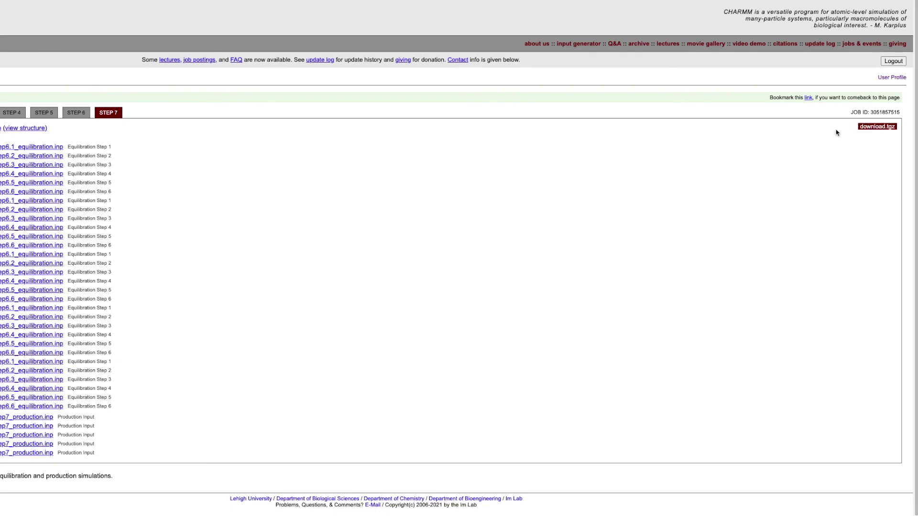